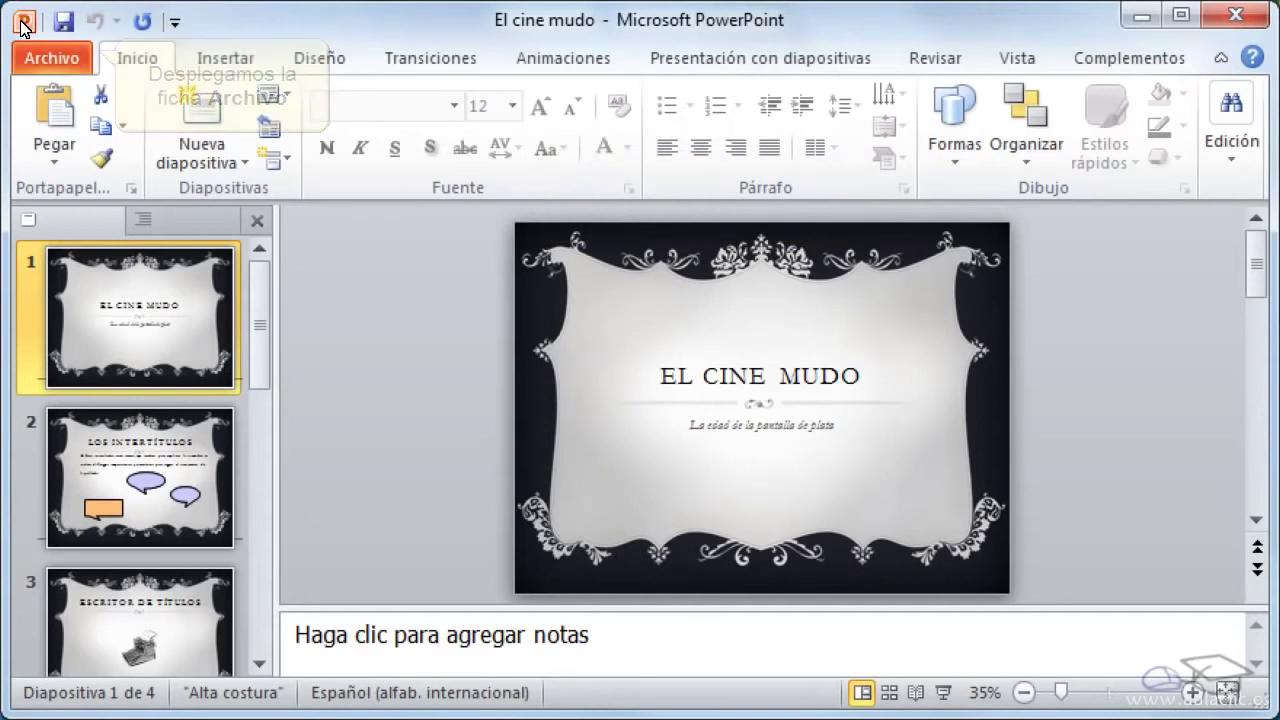
Step: Open the Archivo backstage view for the 'El cine mudo' presentation
left_click(66, 68)
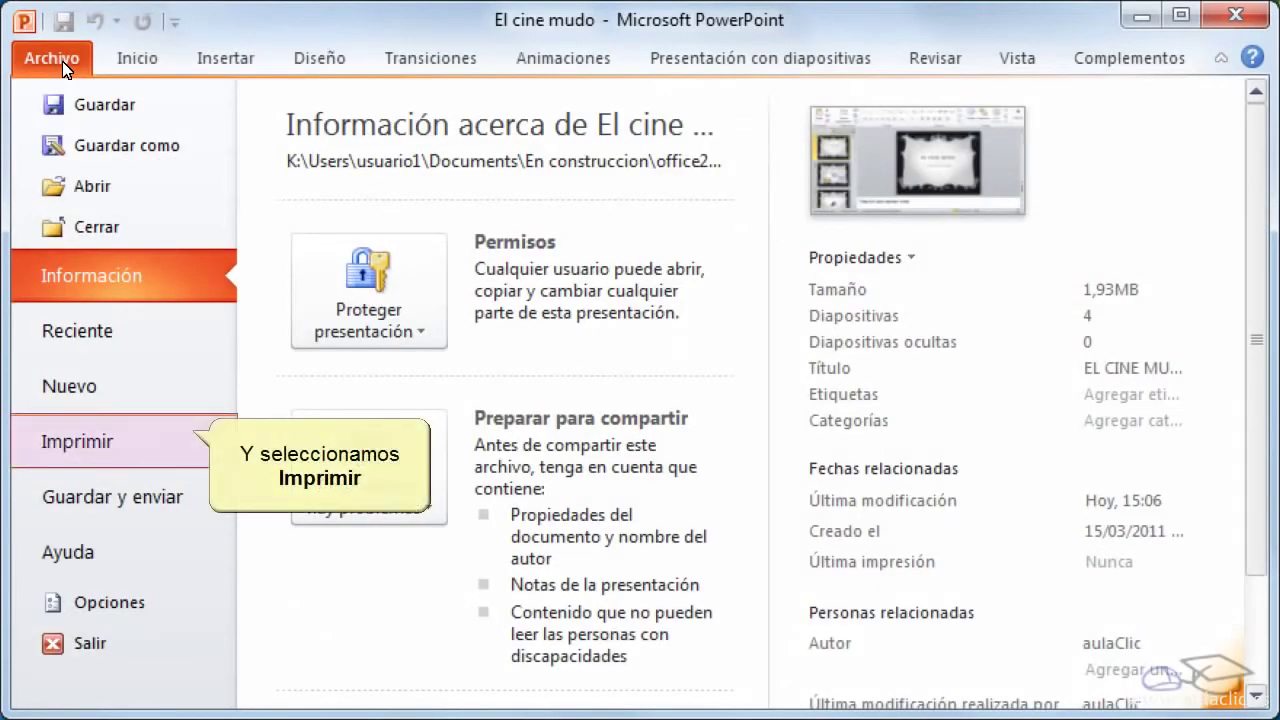
Step: Go to Imprimir and set 2 copies, keeping the HP Officejet 5600 series printer
left_click(127, 463)
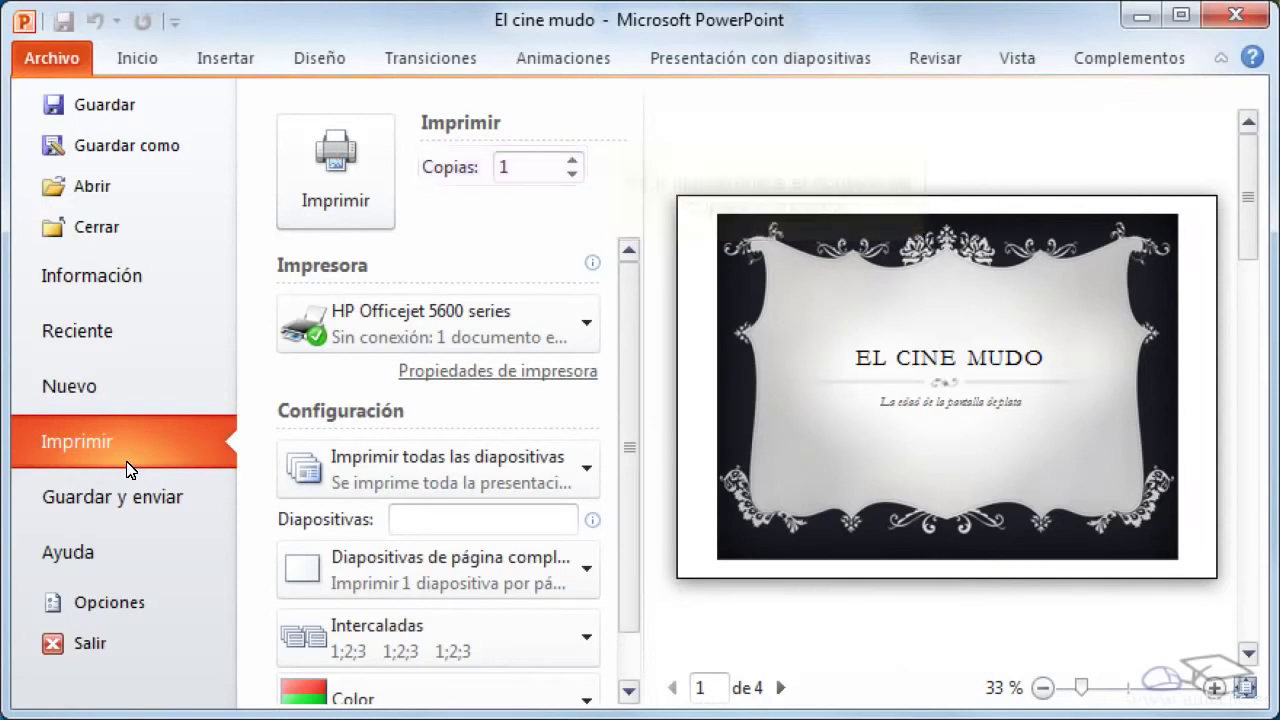
left_click(572, 160)
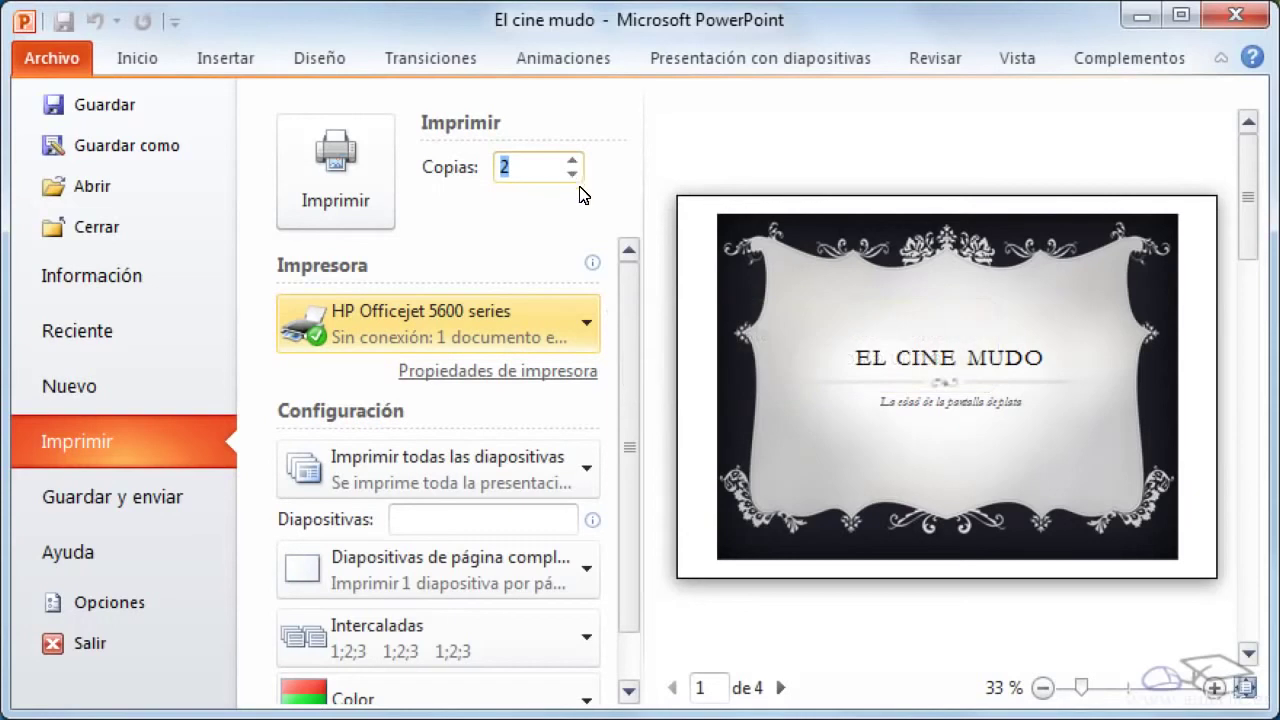
left_click(586, 338)
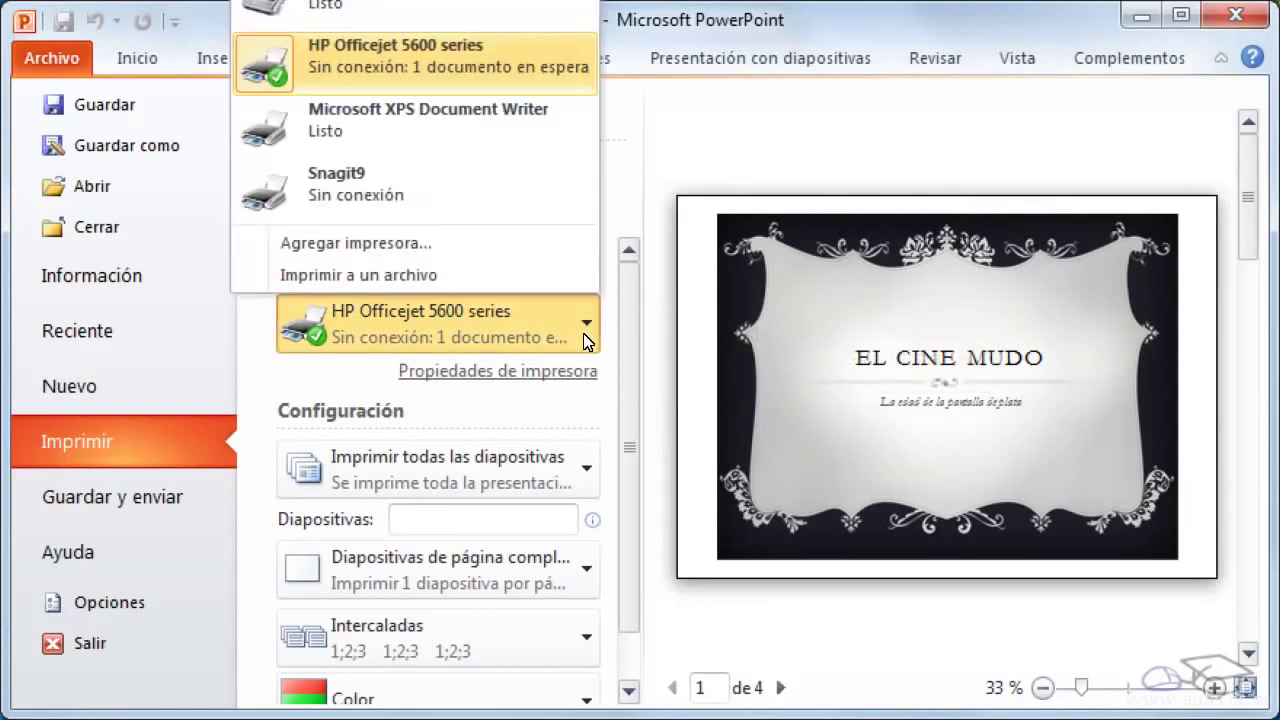
left_click(583, 333)
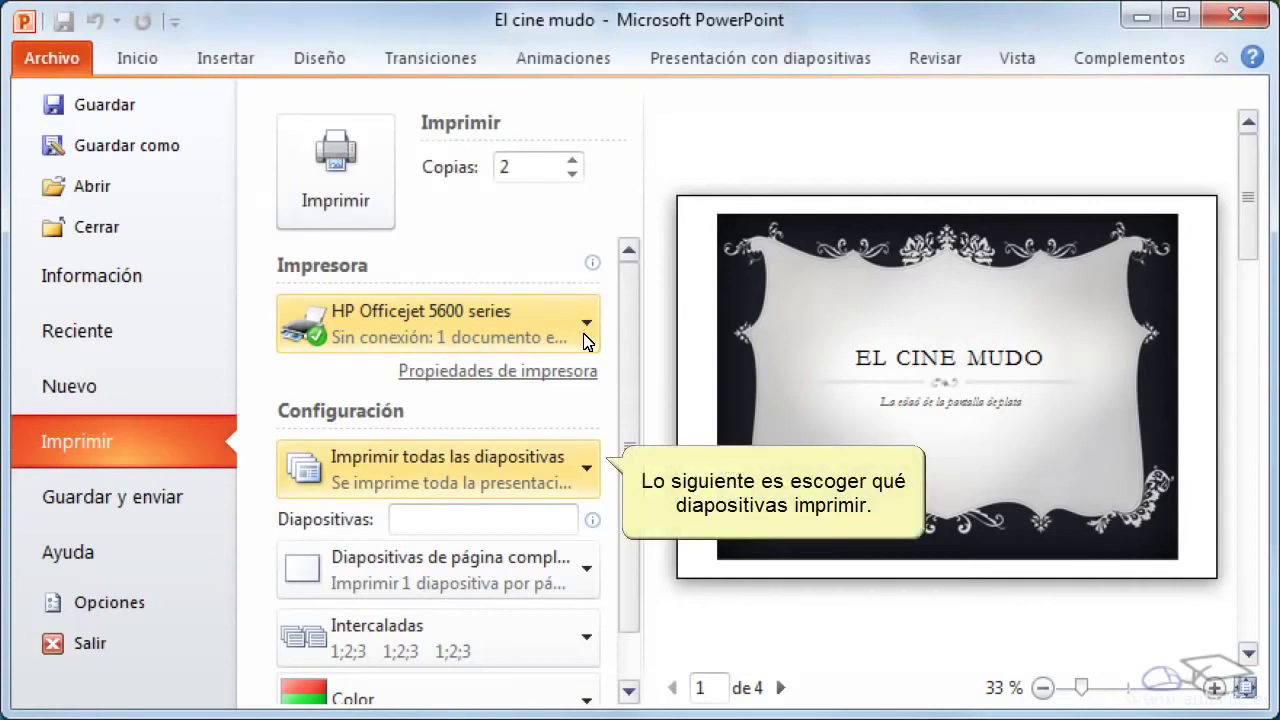
Step: Set a custom print range of slides 2-4 (Rango personalizado)
left_click(590, 475)
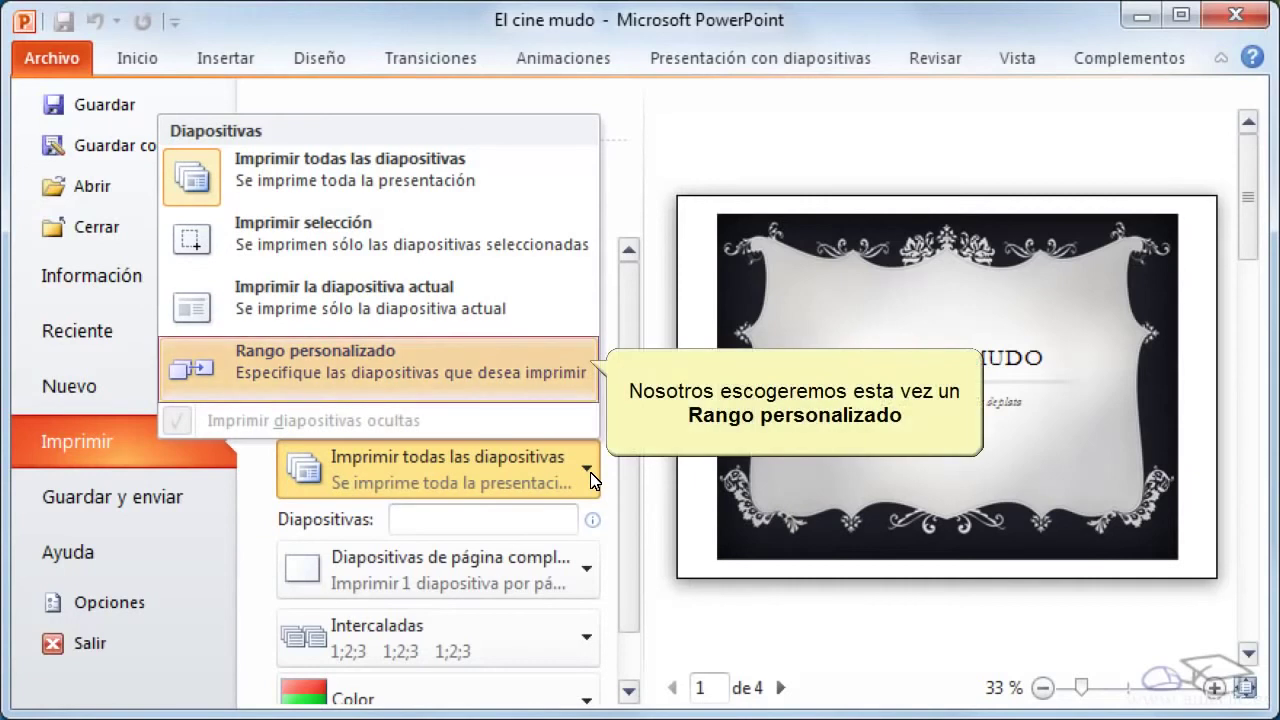
left_click(434, 380)
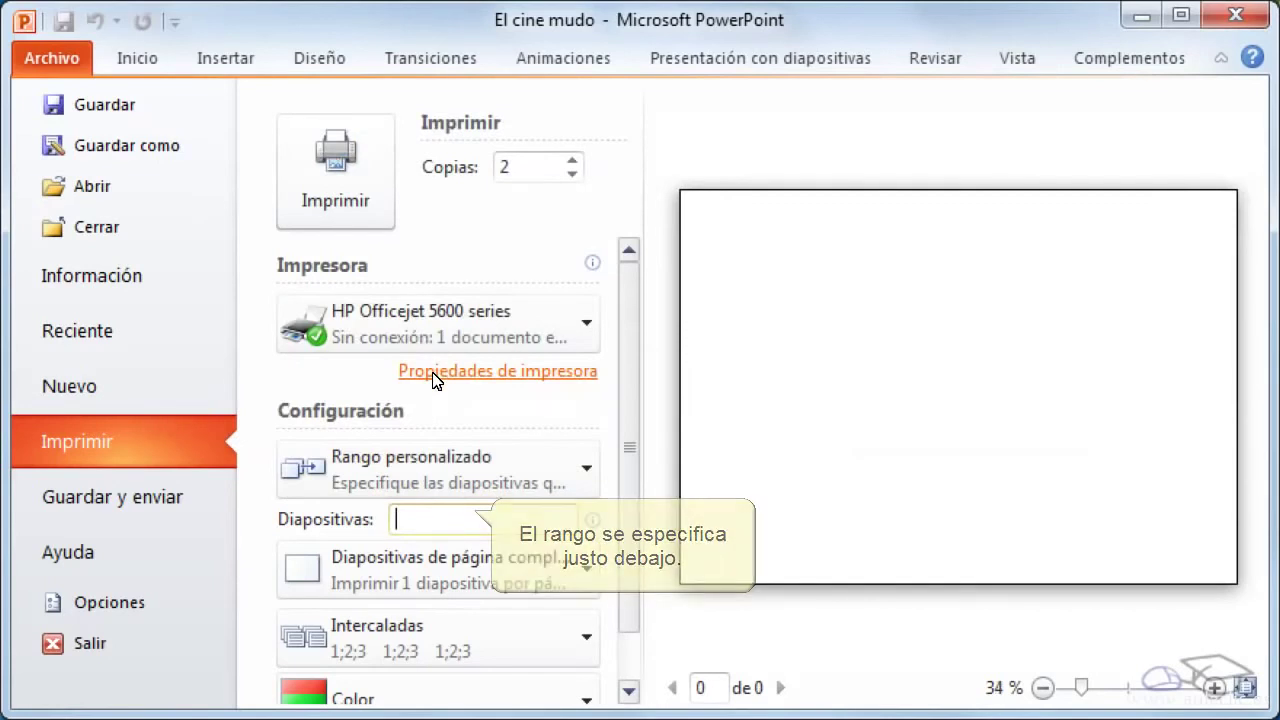
type("2-4")
key("Tab")
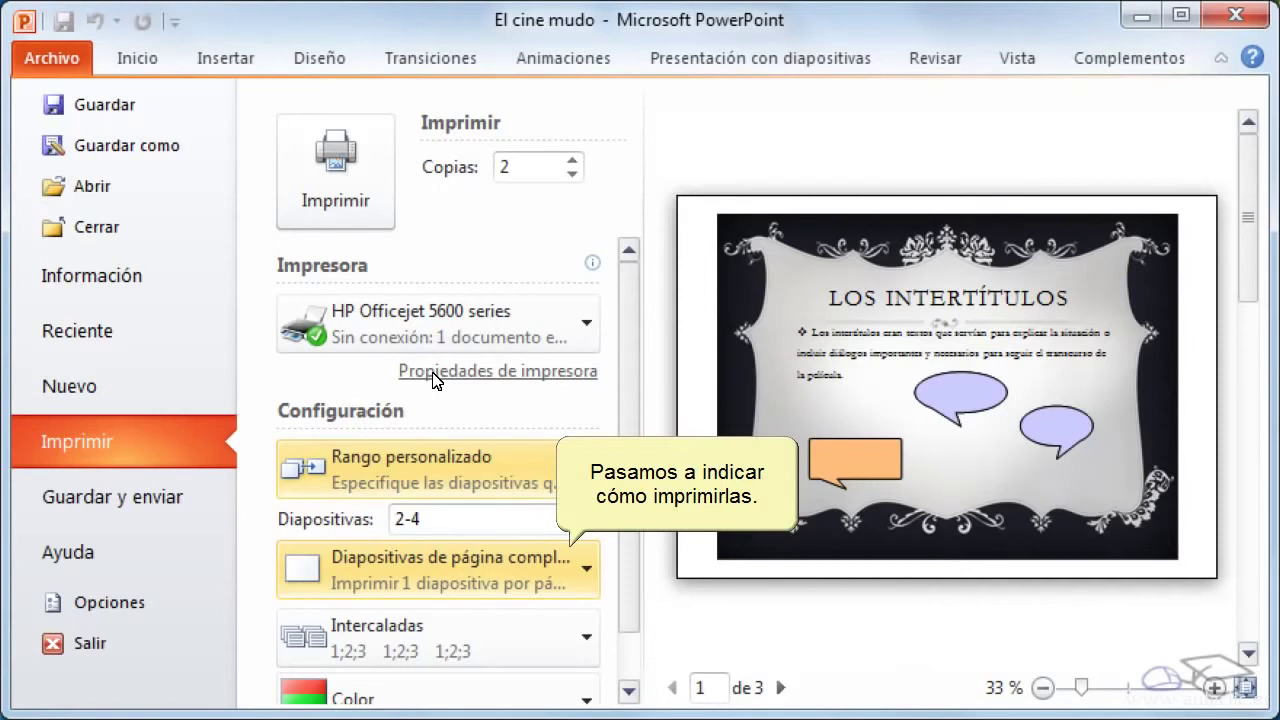
Step: Preview slides 2-4 as Páginas de notas, paging through all three pages
left_click(587, 572)
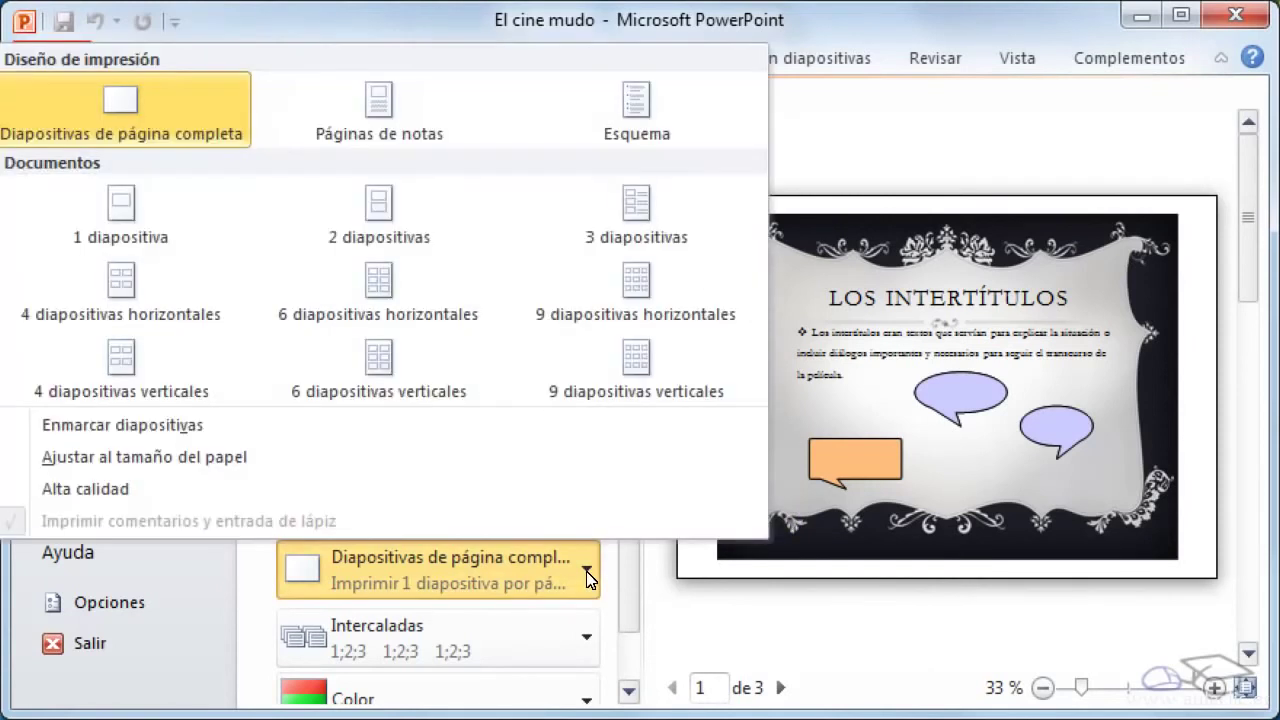
key("Right")
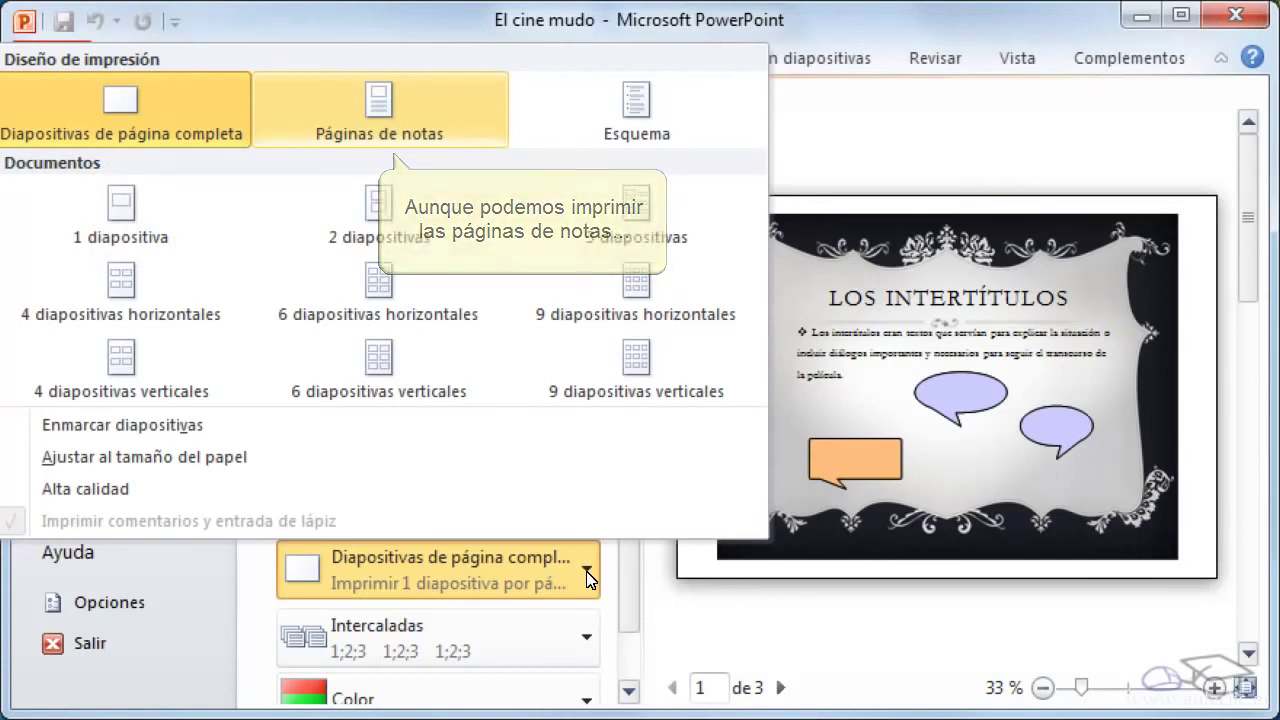
left_click(377, 121)
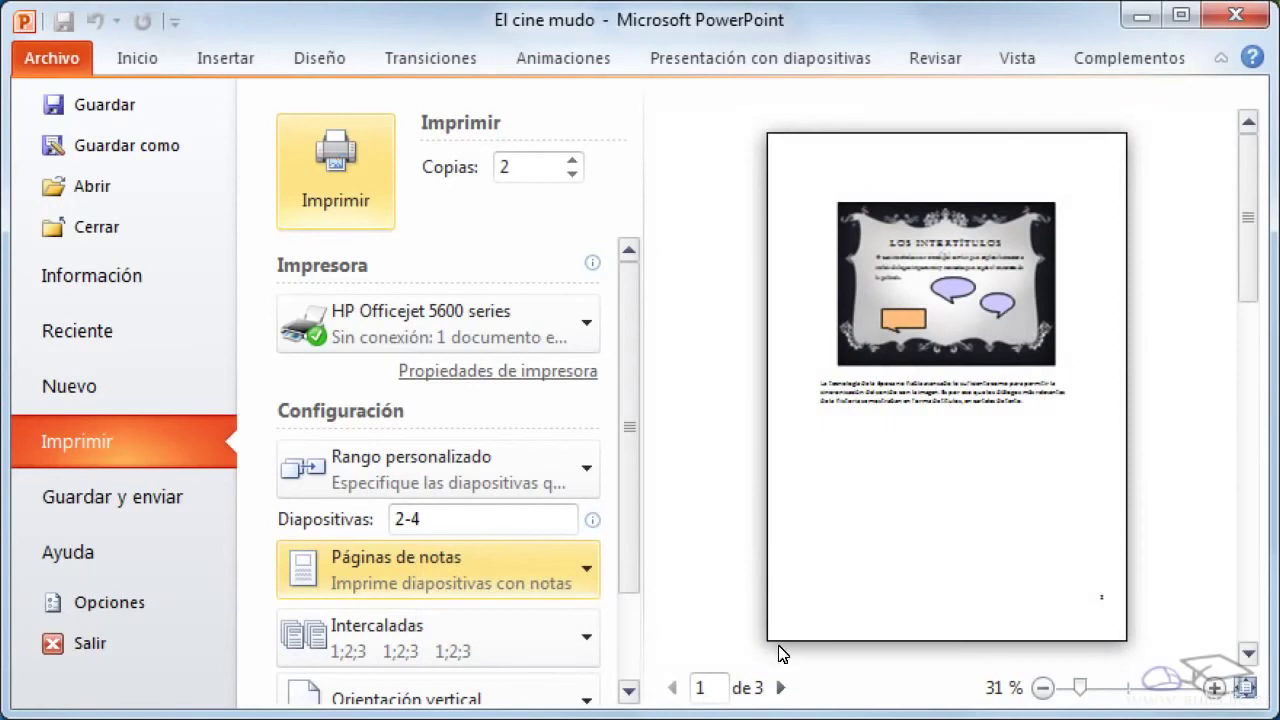
left_click(781, 688)
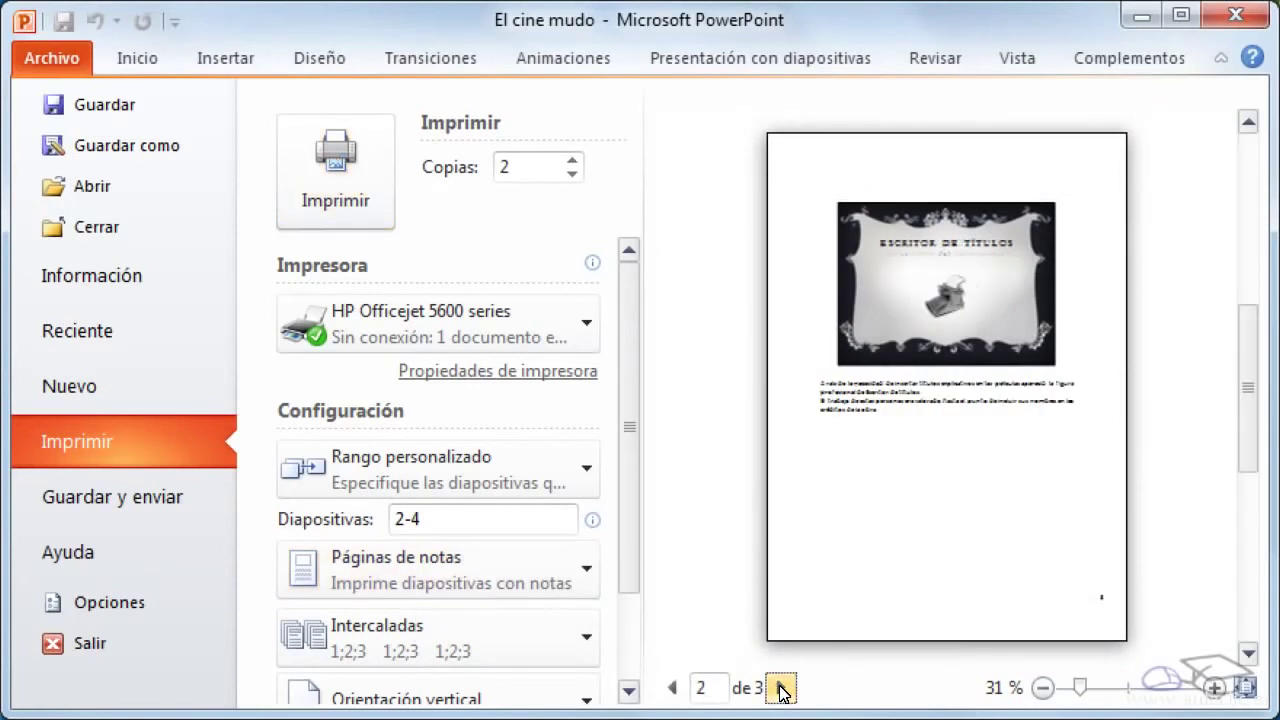
left_click(781, 688)
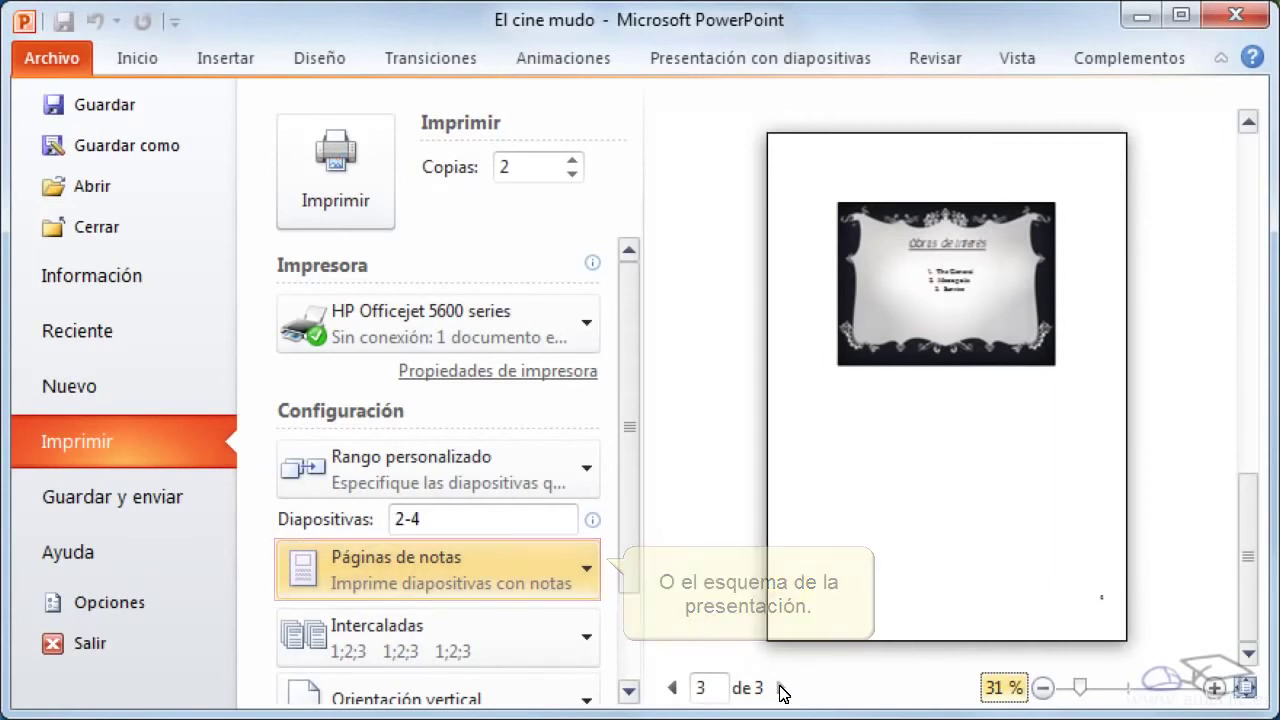
Step: Switch the print layout to Esquema and zoom in to read the outline
left_click(577, 573)
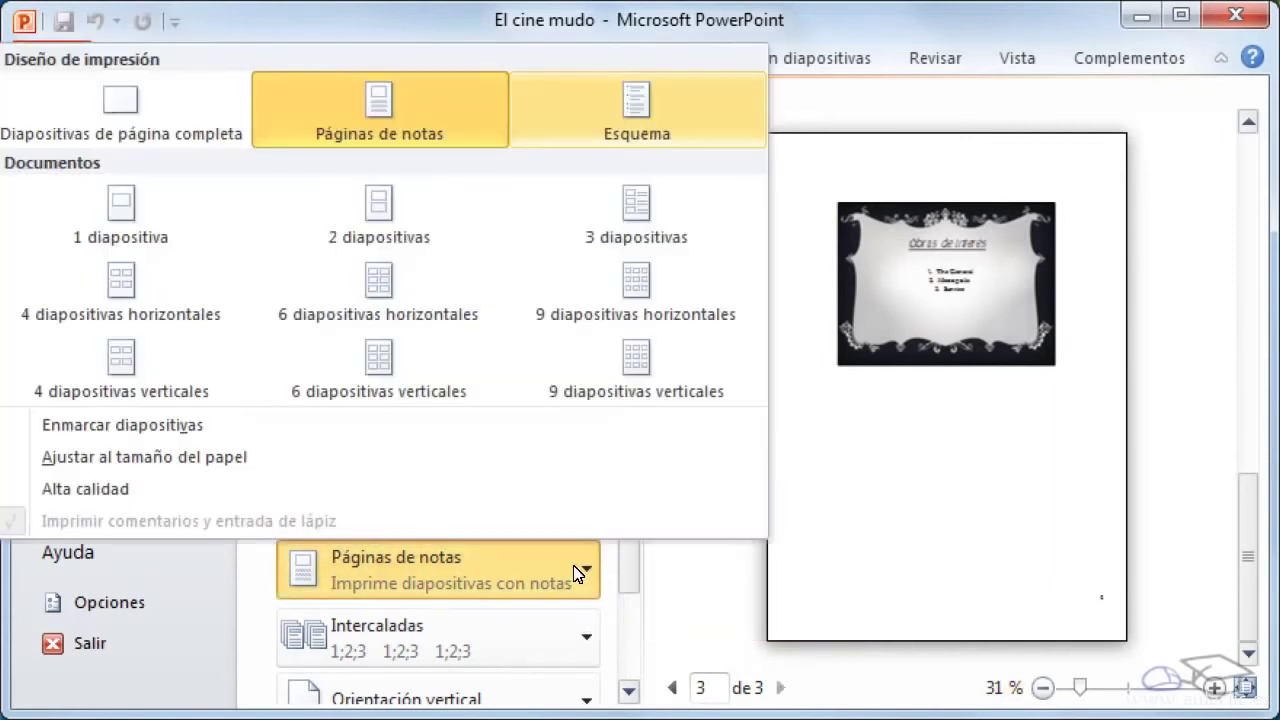
left_click(658, 126)
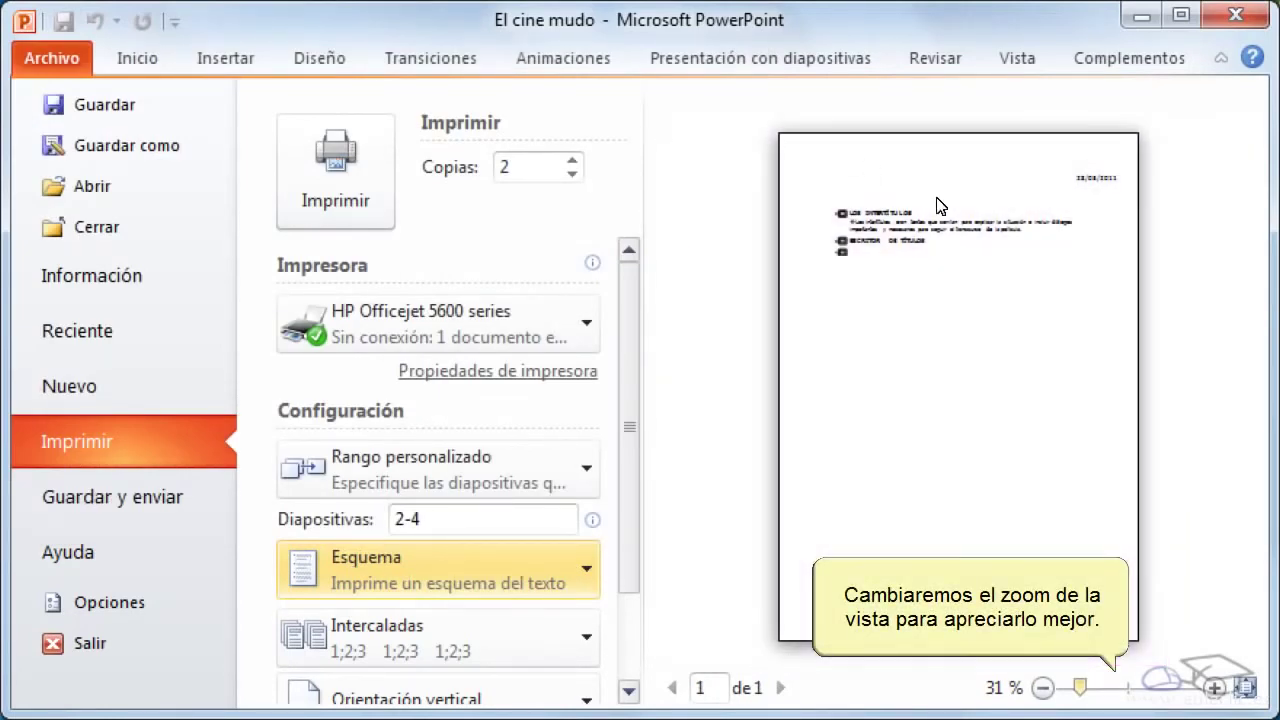
left_click(1128, 689)
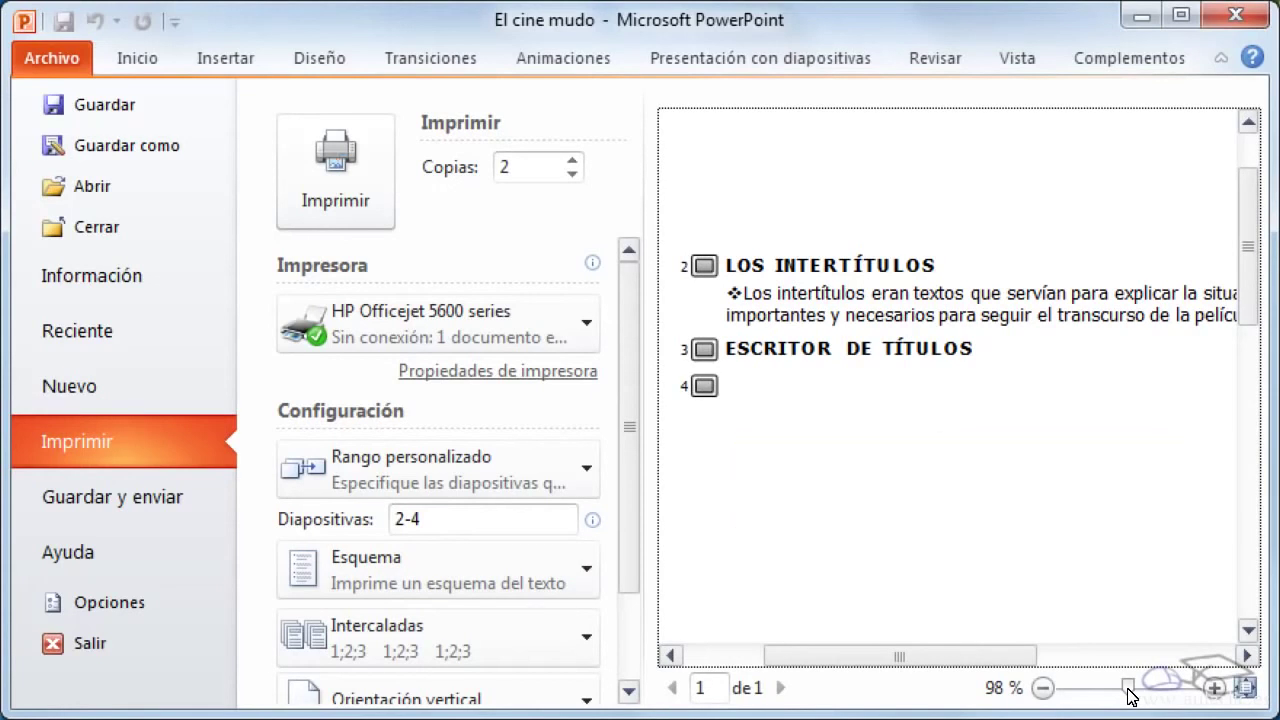
left_click(587, 582)
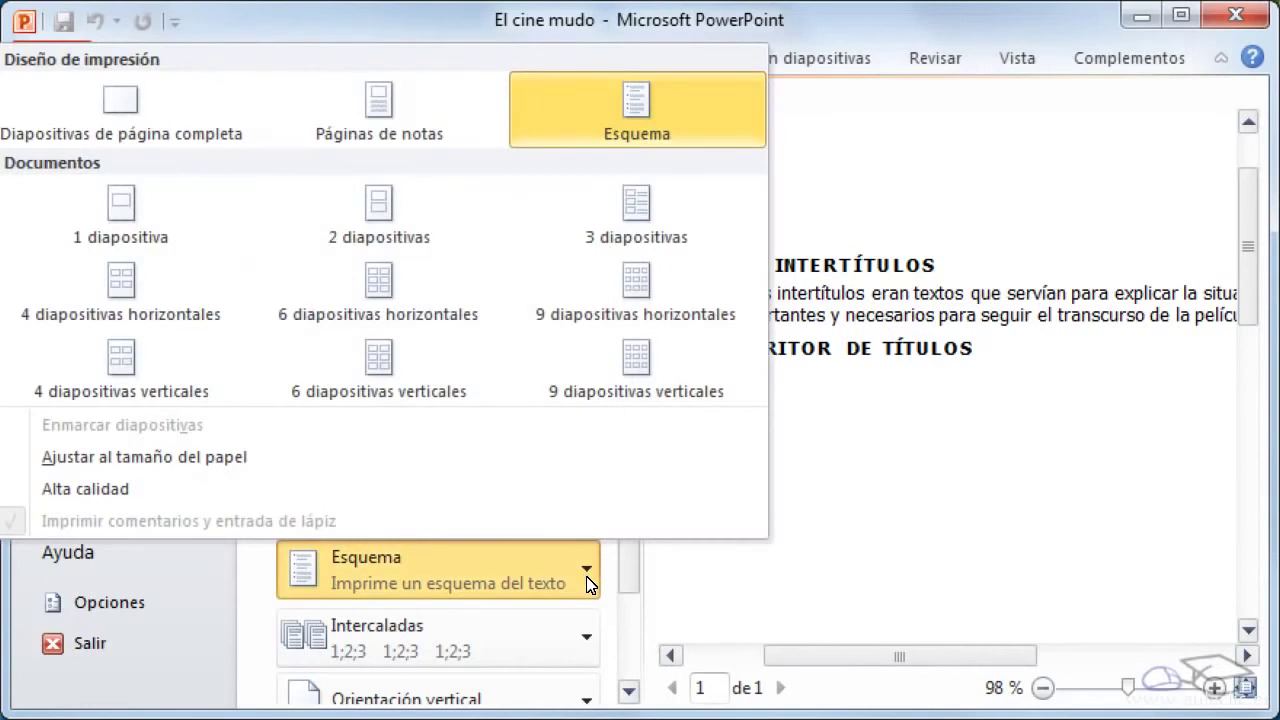
key("Down")
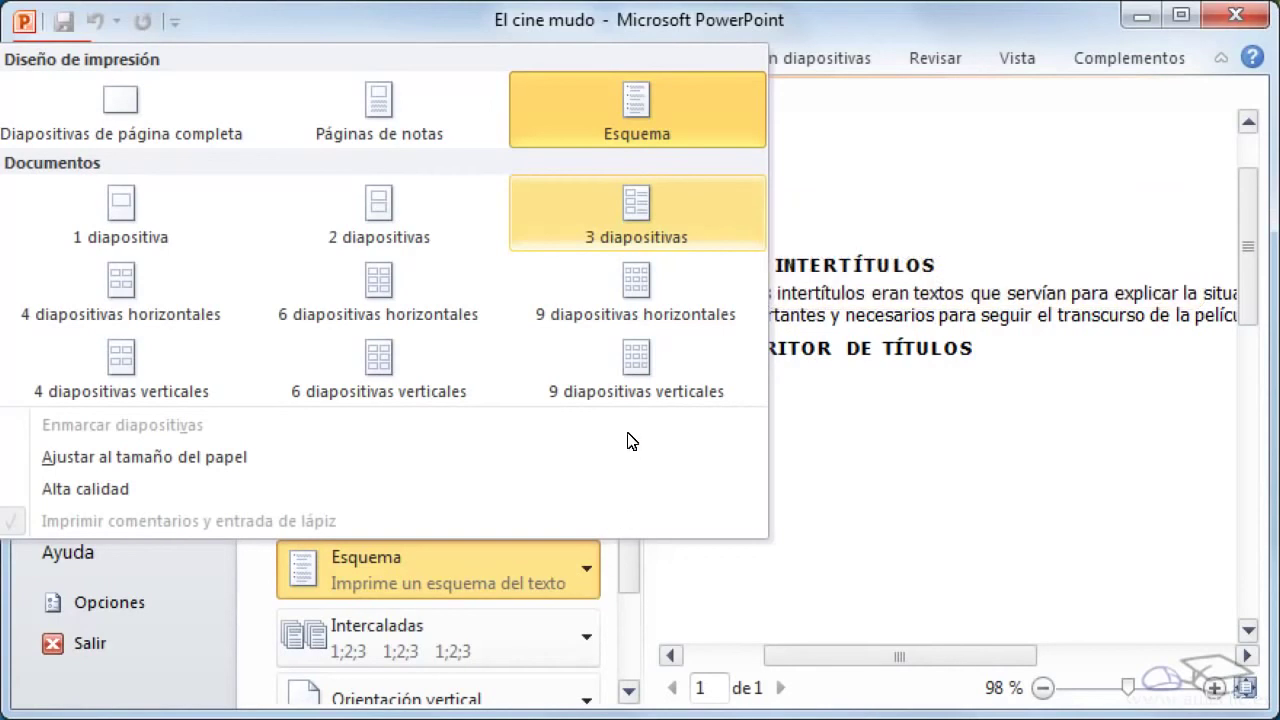
Step: Choose the 3 diapositivas handout layout and zoom out to see the whole page
left_click(637, 215)
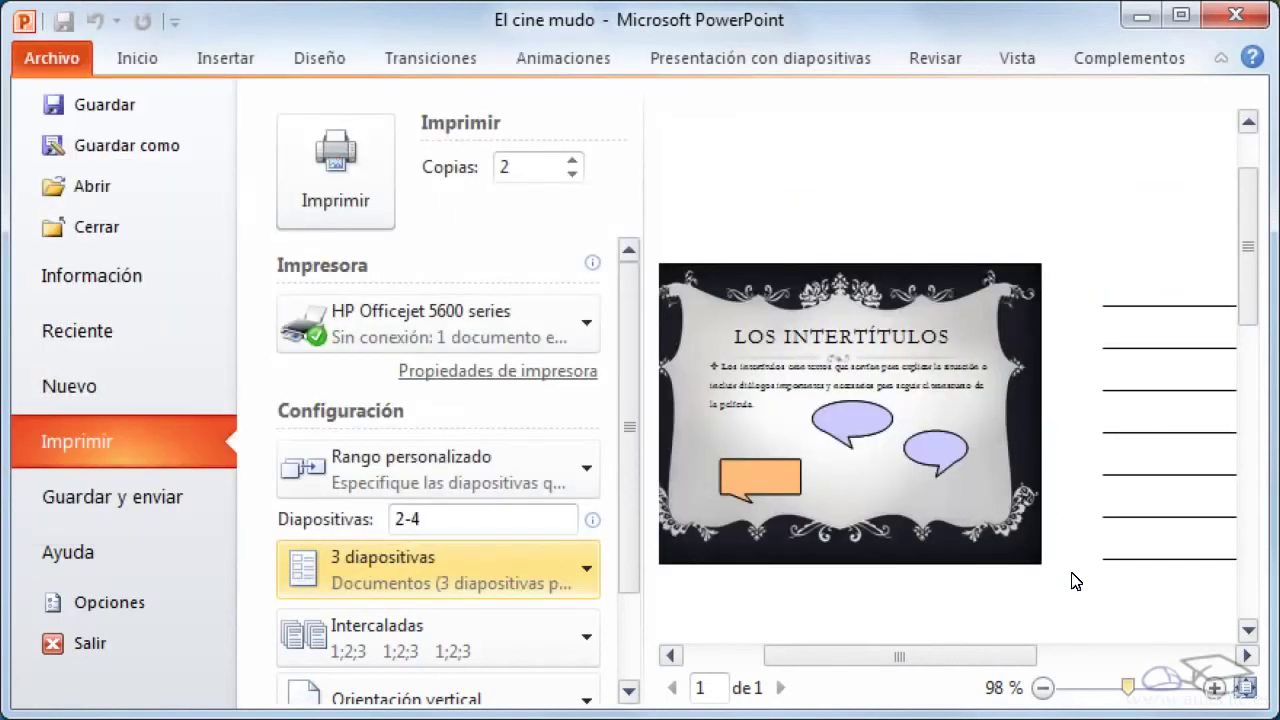
left_click(1080, 689)
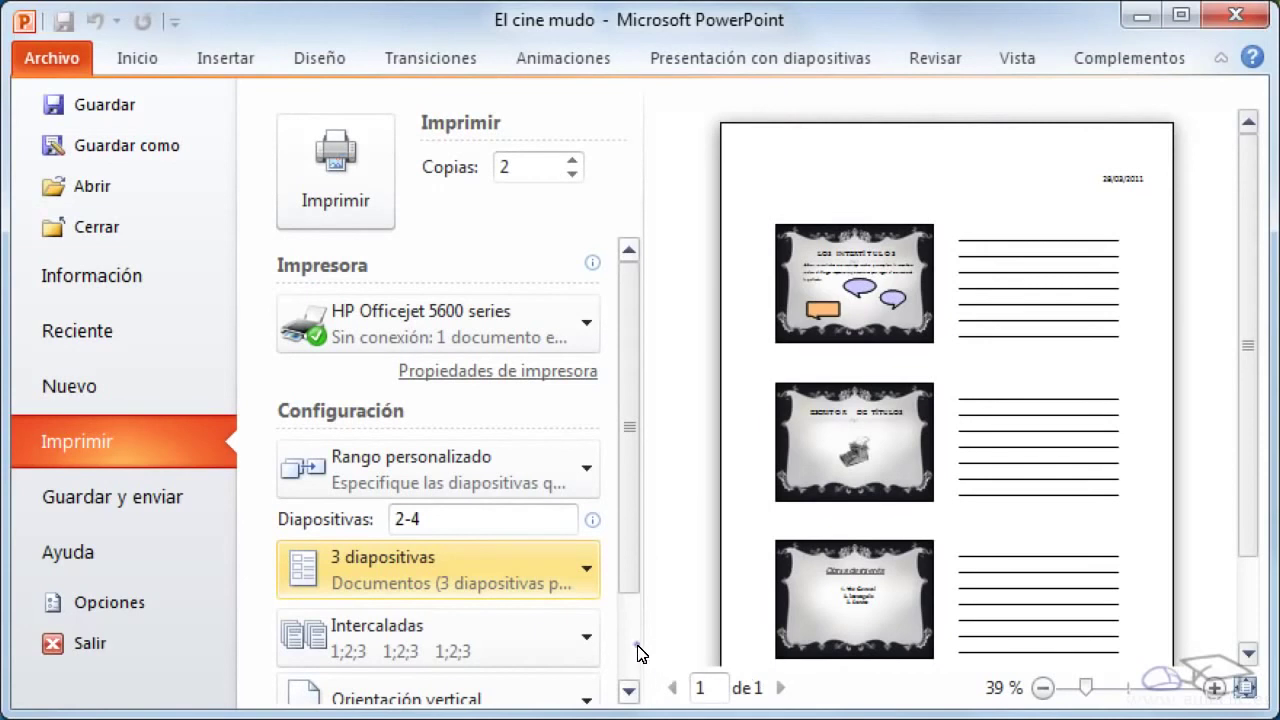
scroll(638, 646, "down", 2)
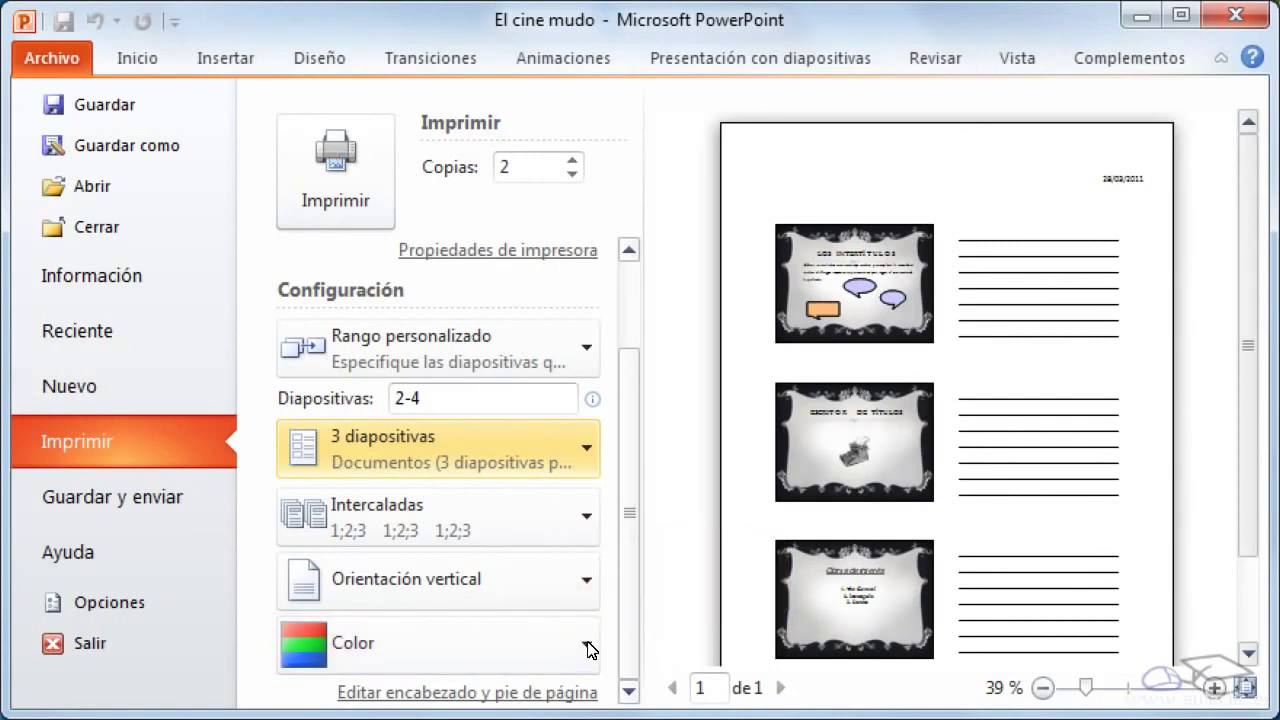
Step: Set color to Escala de grises and bring up the handout header and footer settings
left_click(588, 646)
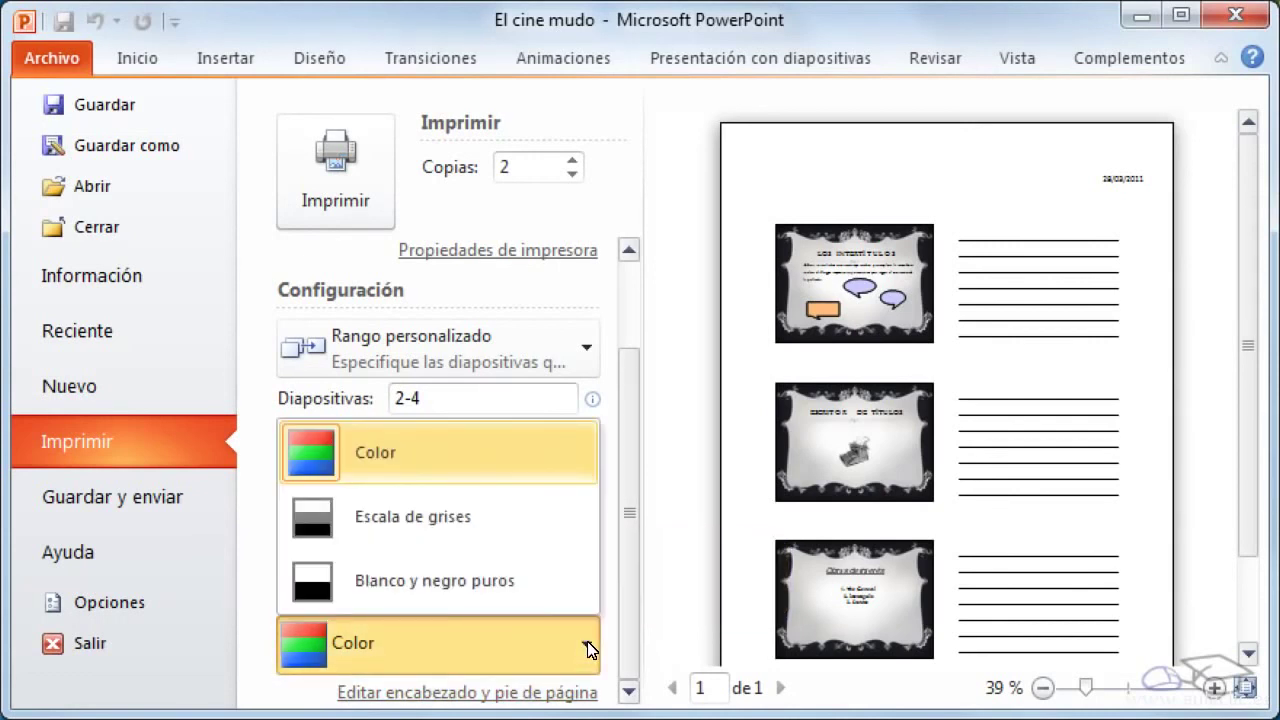
left_click(466, 532)
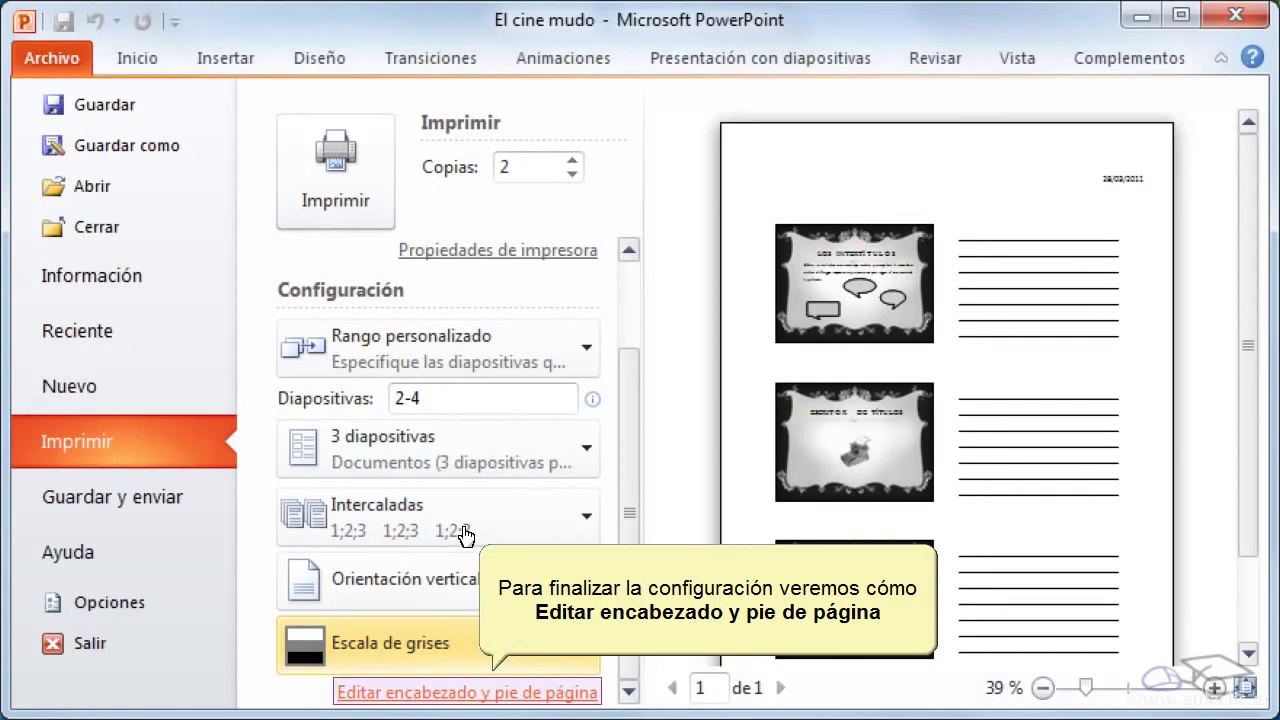
left_click(573, 692)
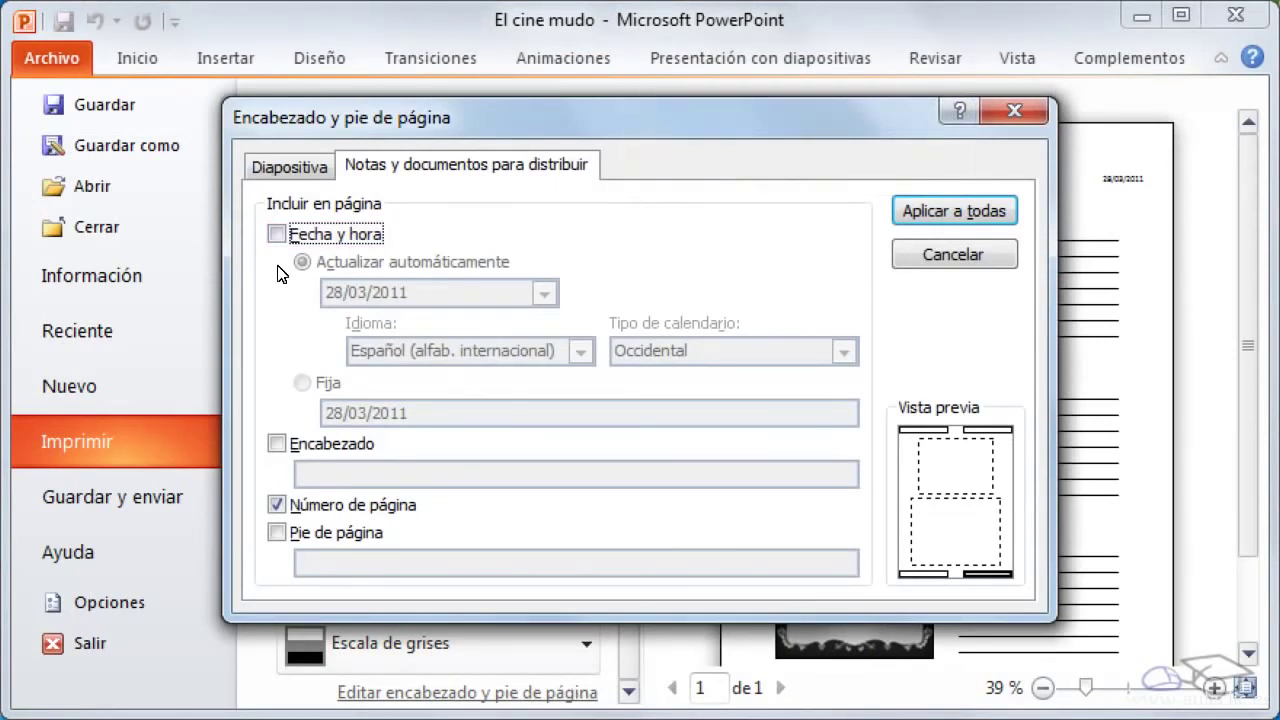
Step: Add date, header 'Ejemplo aulaclic' and footer 'El cine mudo' to all handouts
left_click(277, 234)
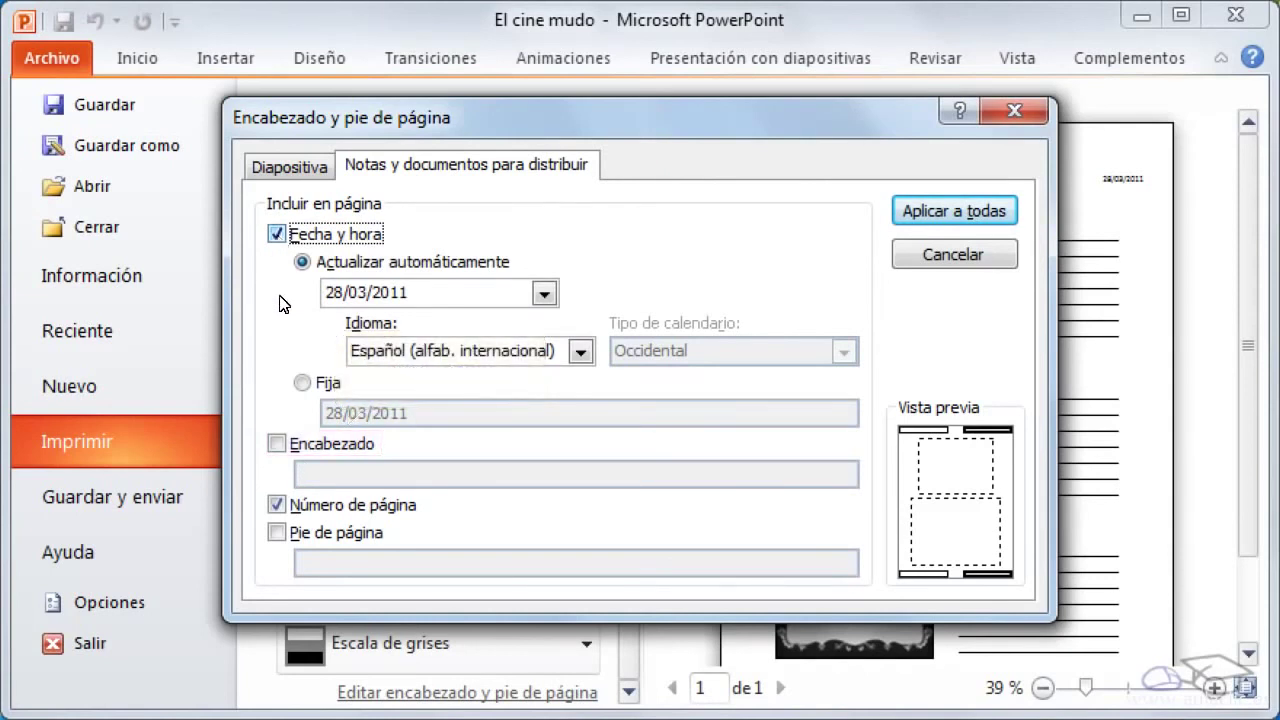
left_click(277, 443)
left_click(350, 474)
type("Ejemplo aulaclic")
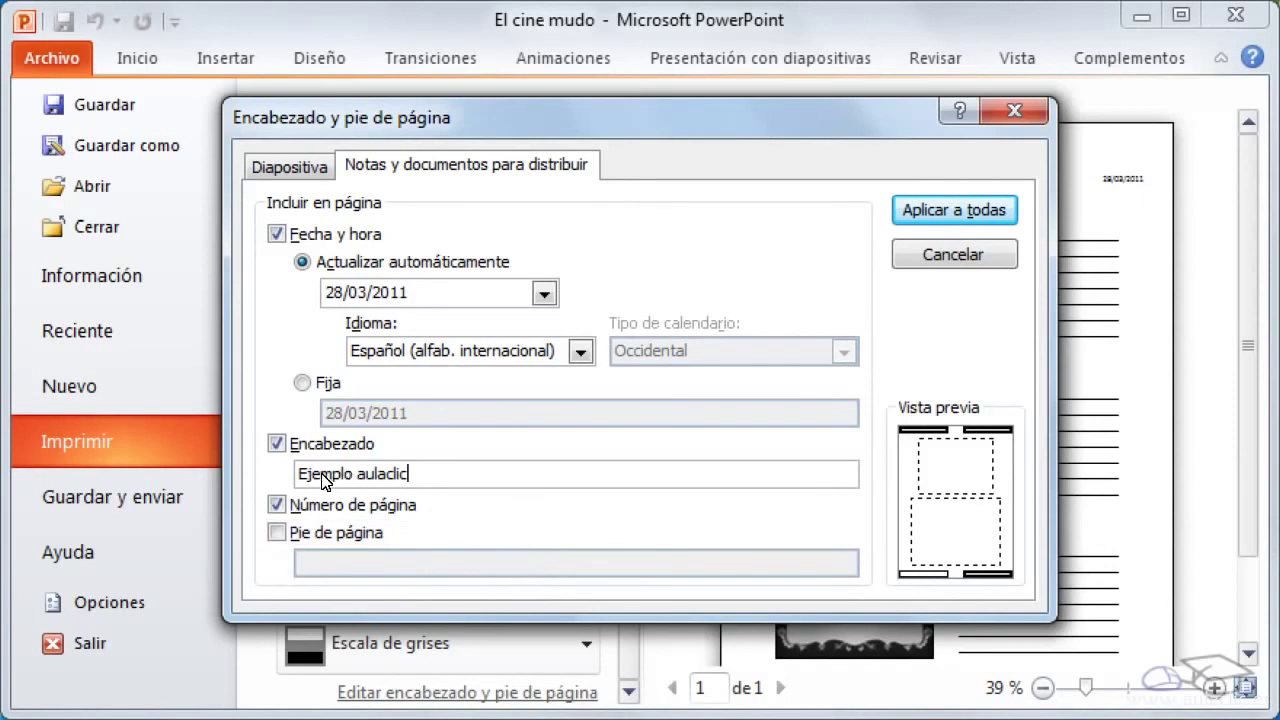
left_click(277, 533)
type("El cine mudo")
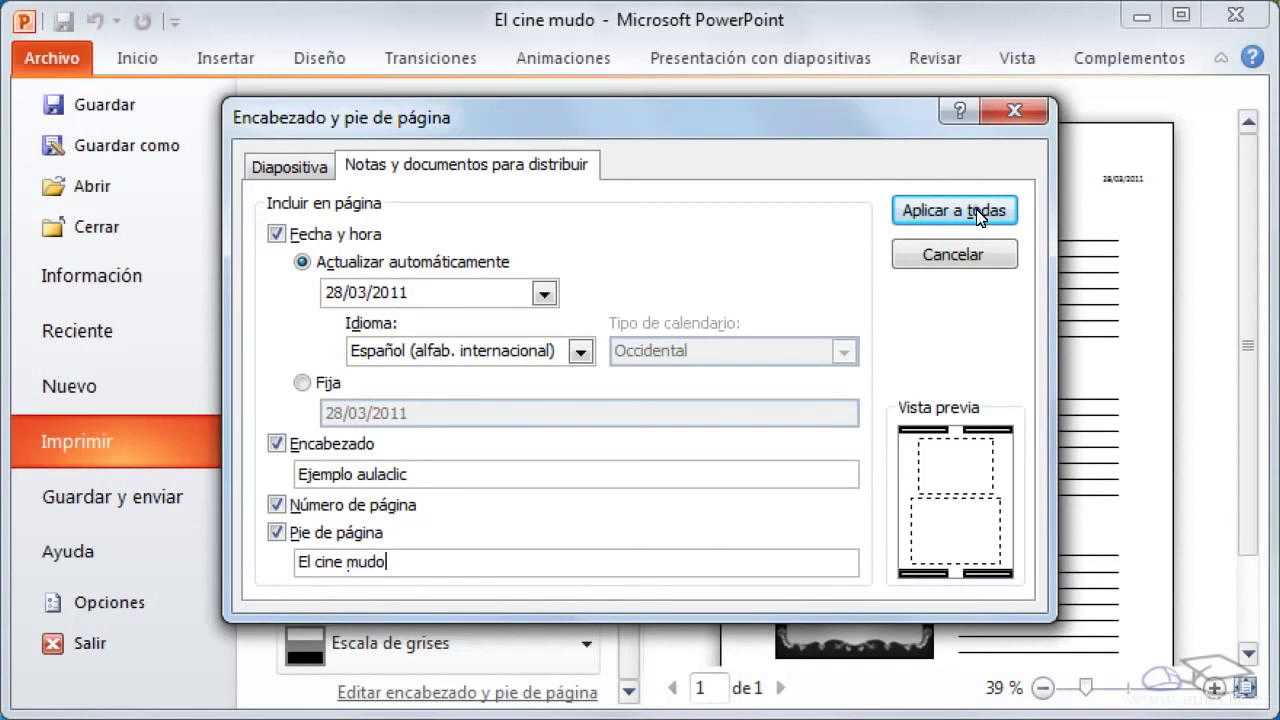
left_click(976, 214)
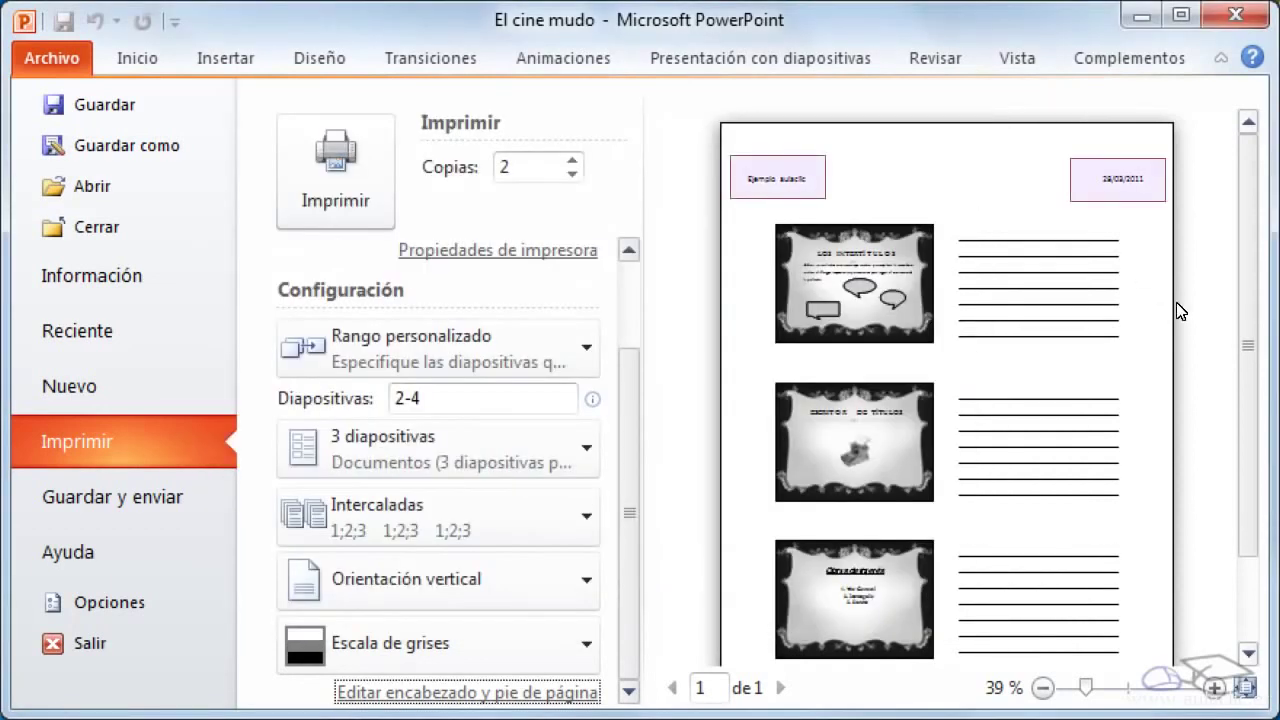
Step: Review the full grayscale handout page at 31% zoom and print it
left_click(1252, 625)
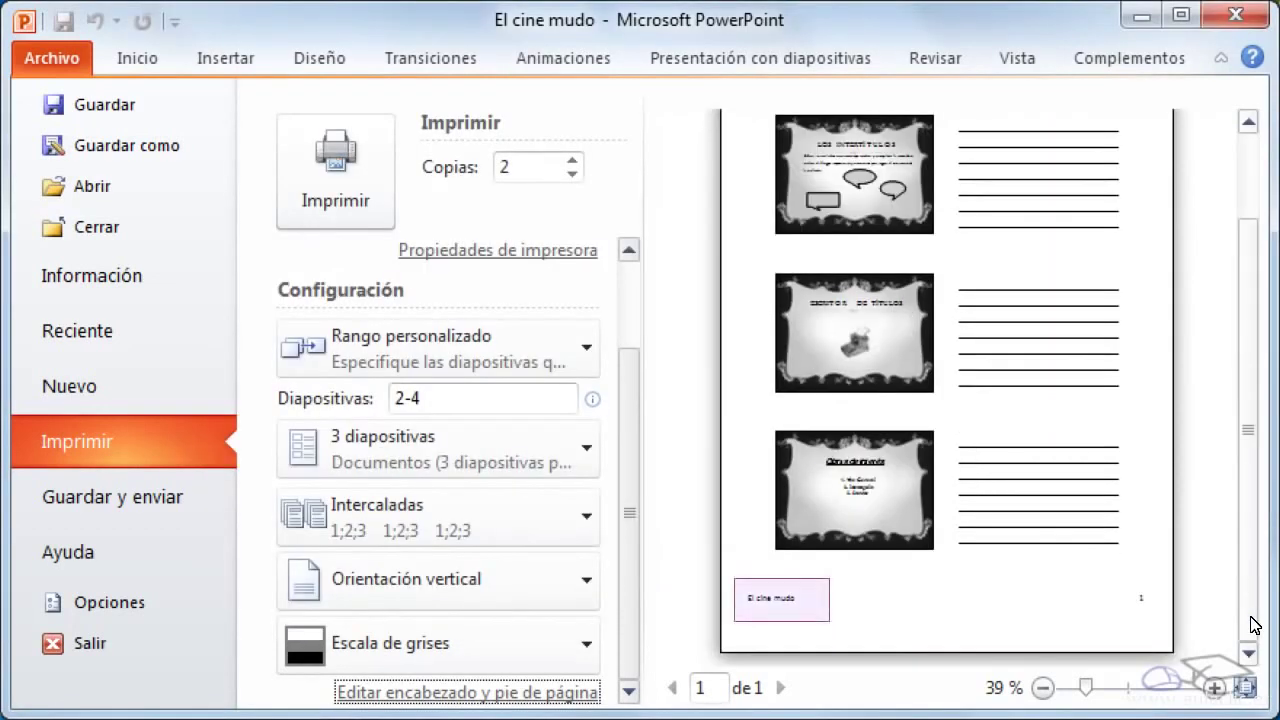
left_click(1240, 186)
left_click(1246, 688)
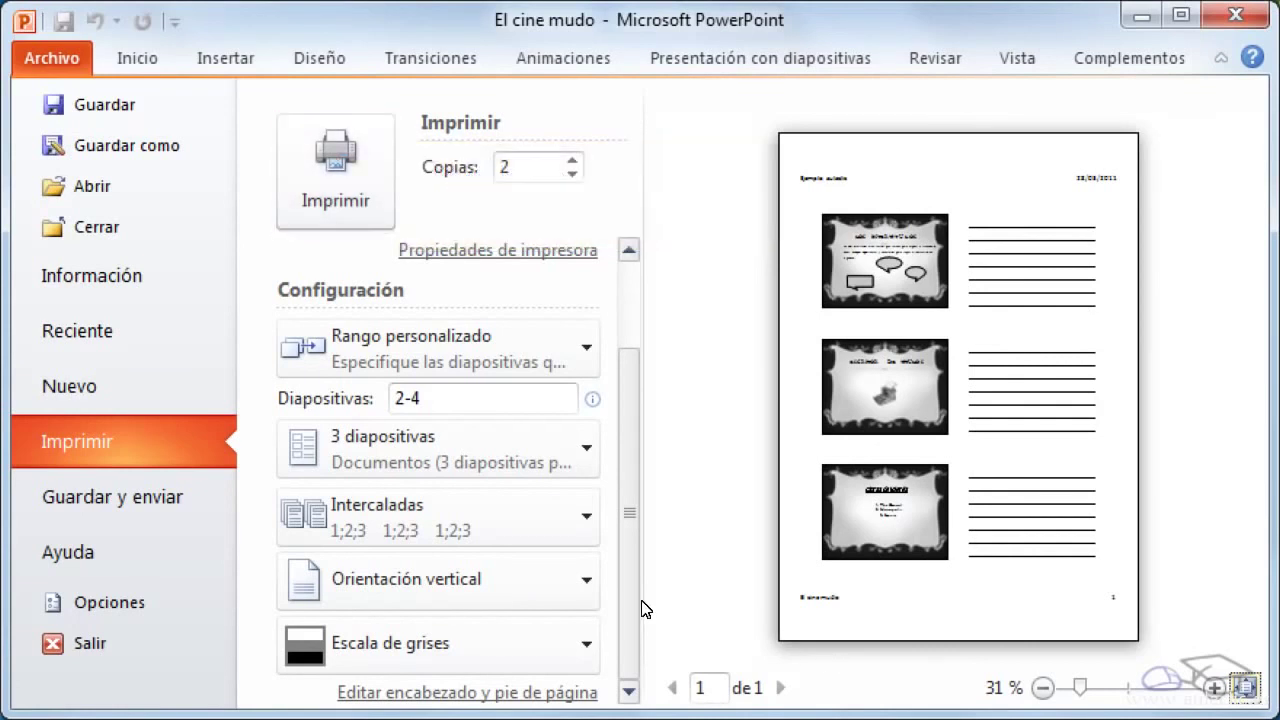
left_click(335, 200)
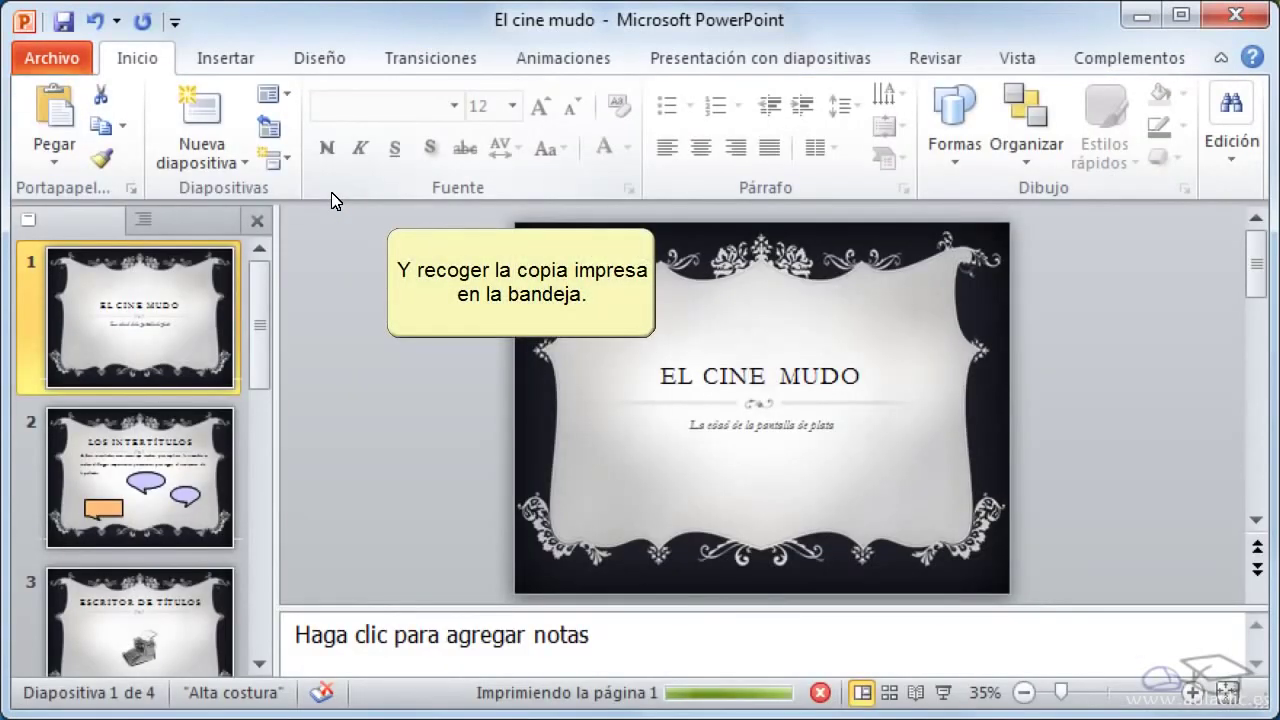